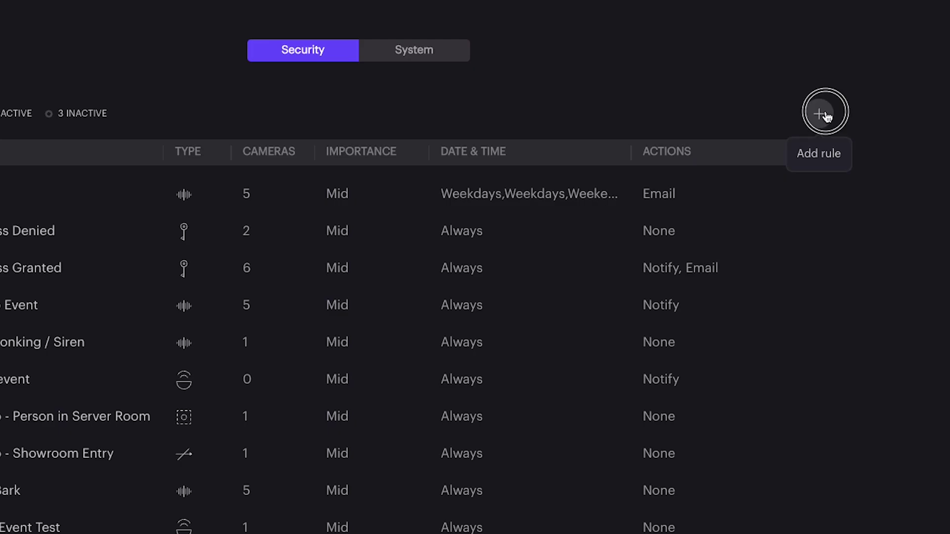
# - Add a new Line crossing rule and set it to detect persons only
pyautogui.click(703, 87)
pyautogui.write('Occupancy Trigger')
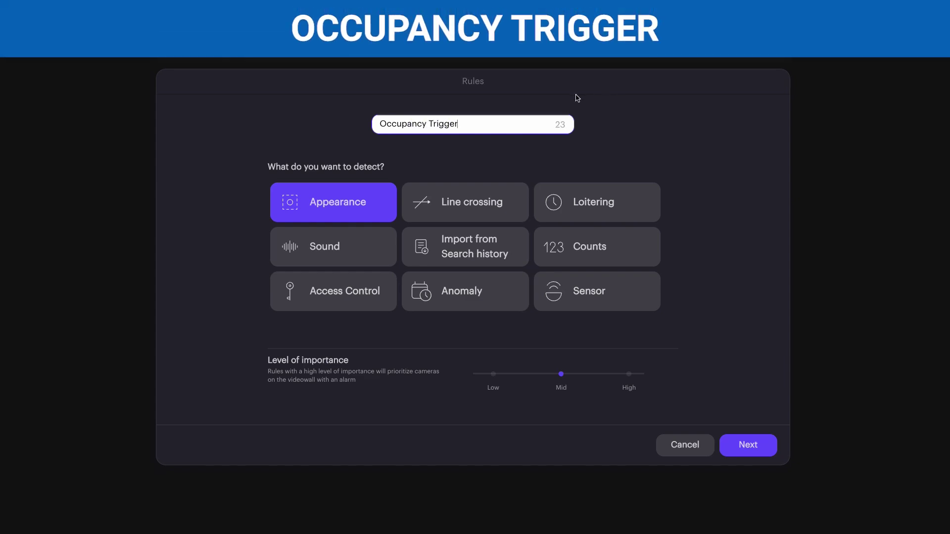
pyautogui.click(452, 200)
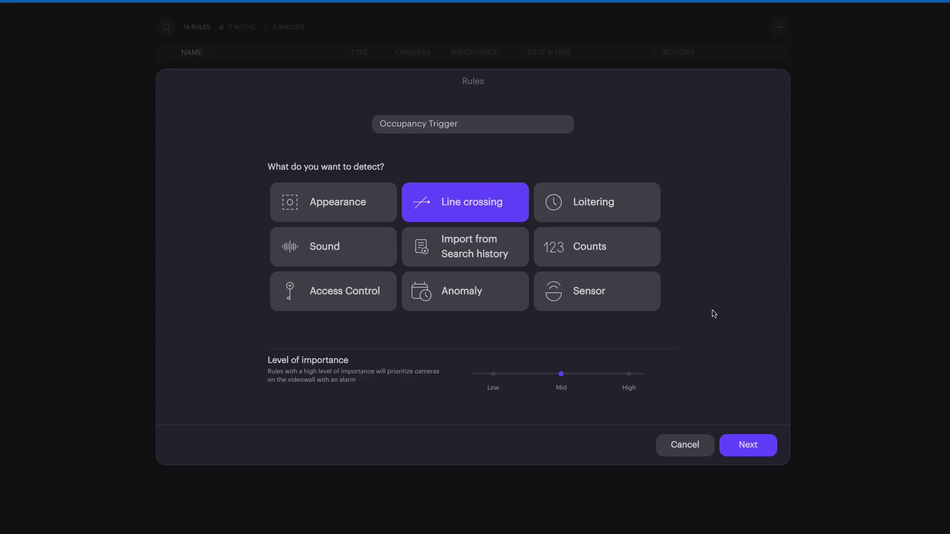
pyautogui.click(754, 445)
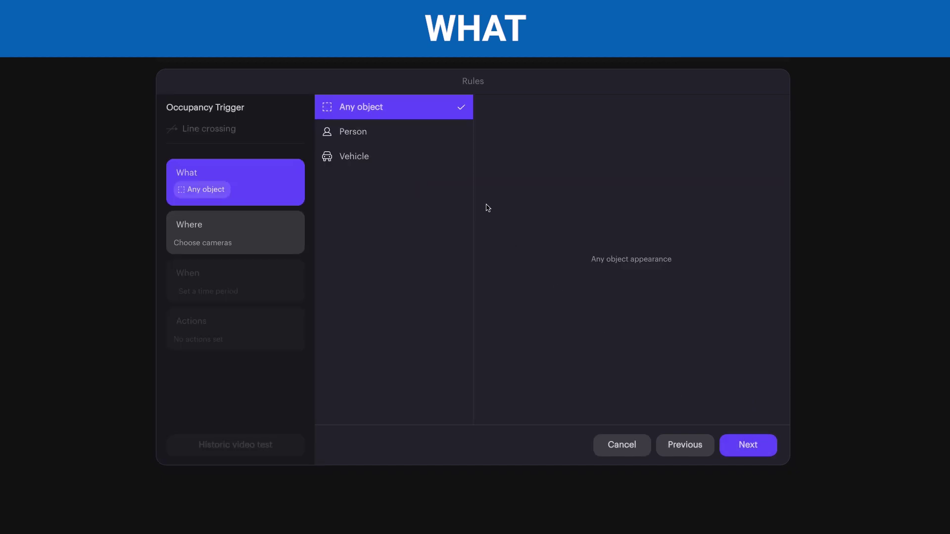
pyautogui.click(385, 135)
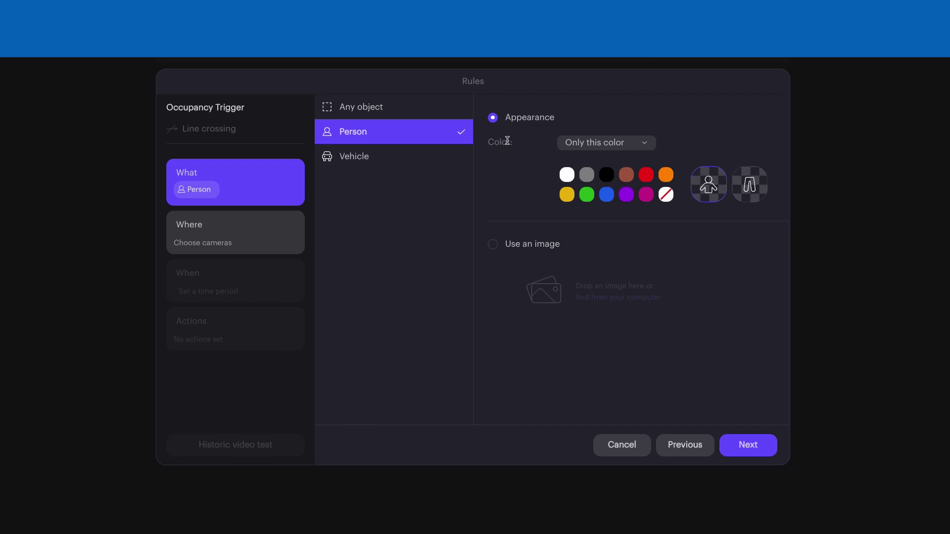
# - Select the Back Office and Front Office cameras and draw a crossing line on each
pyautogui.click(242, 221)
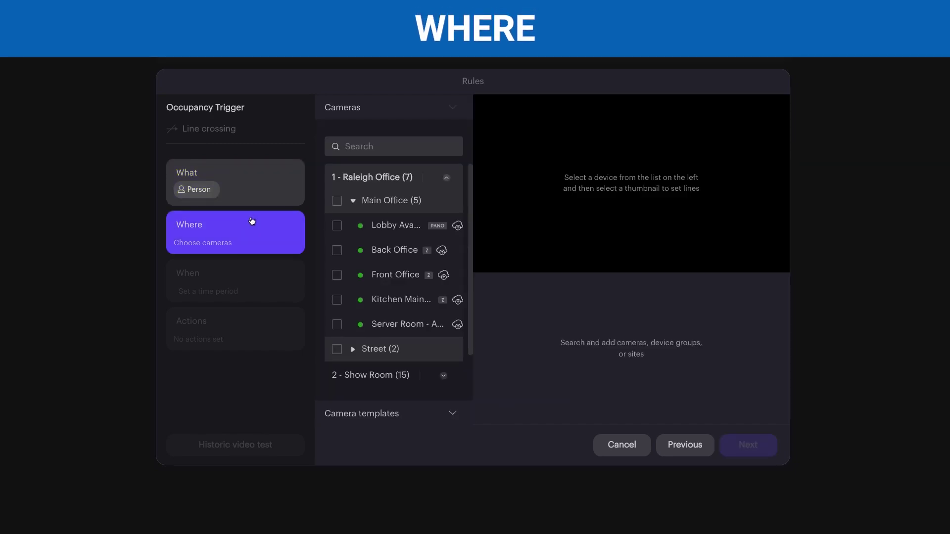
pyautogui.click(337, 250)
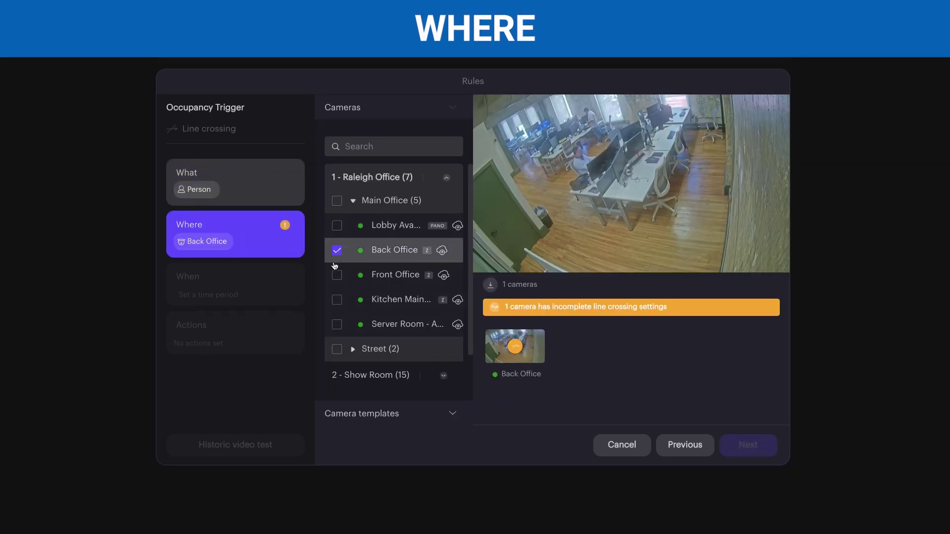
pyautogui.click(335, 274)
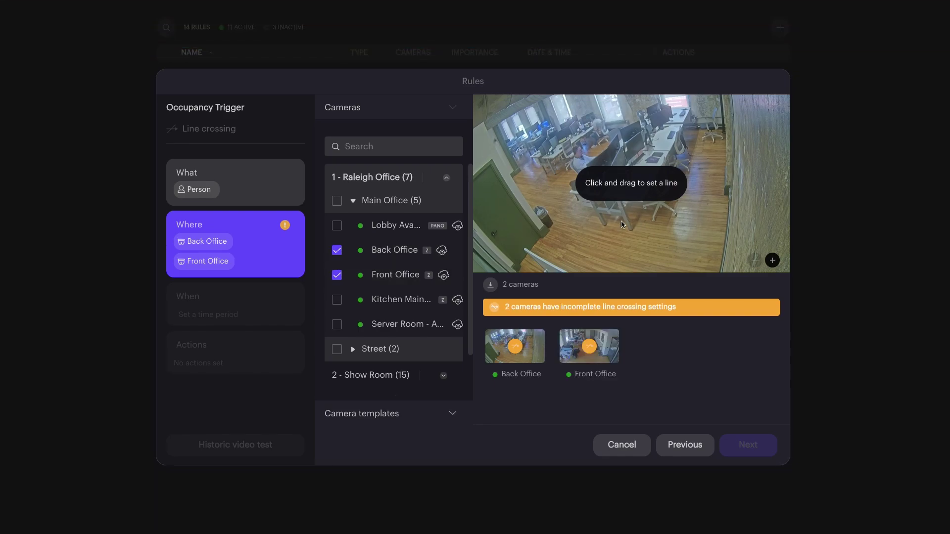
pyautogui.moveTo(624, 221); pyautogui.dragTo(722, 229)
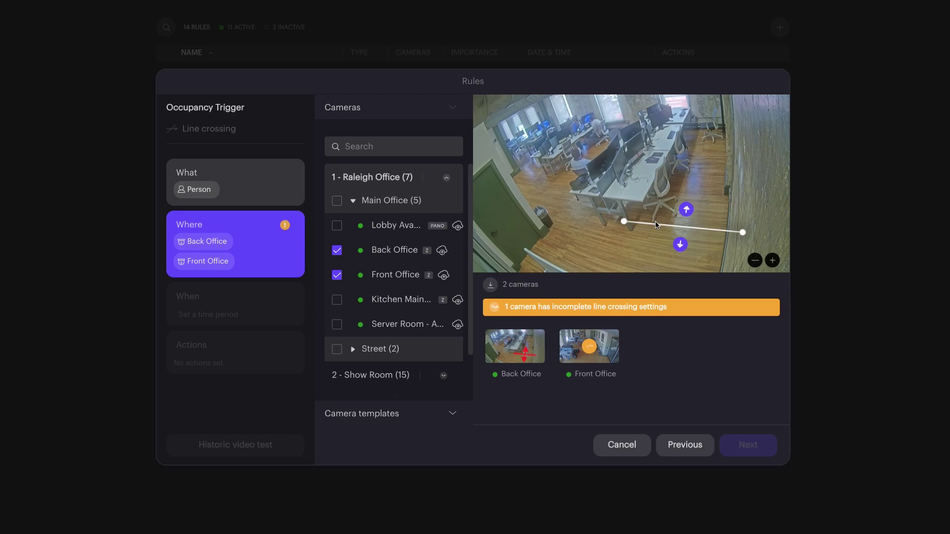
pyautogui.click(603, 343)
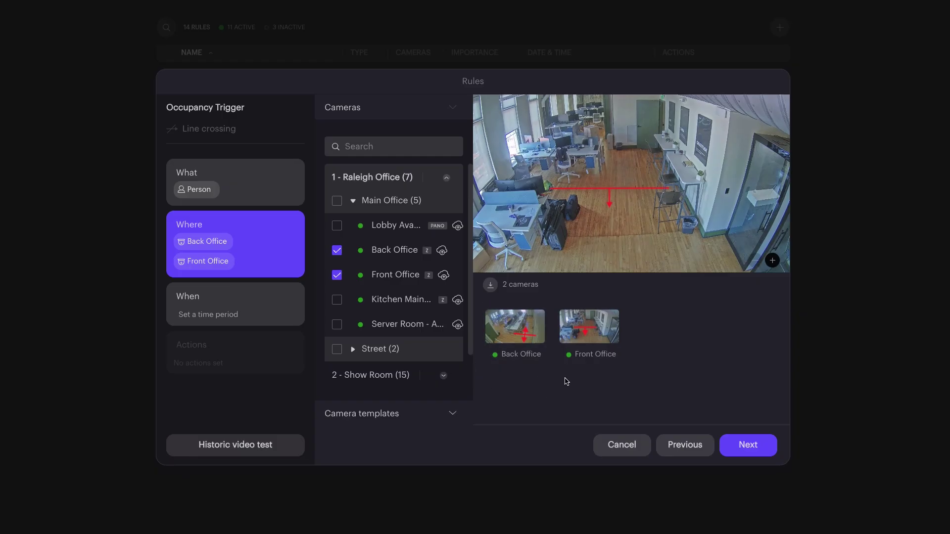
# - Add a Weekdays period, then set the schedule to Always active
pyautogui.click(252, 304)
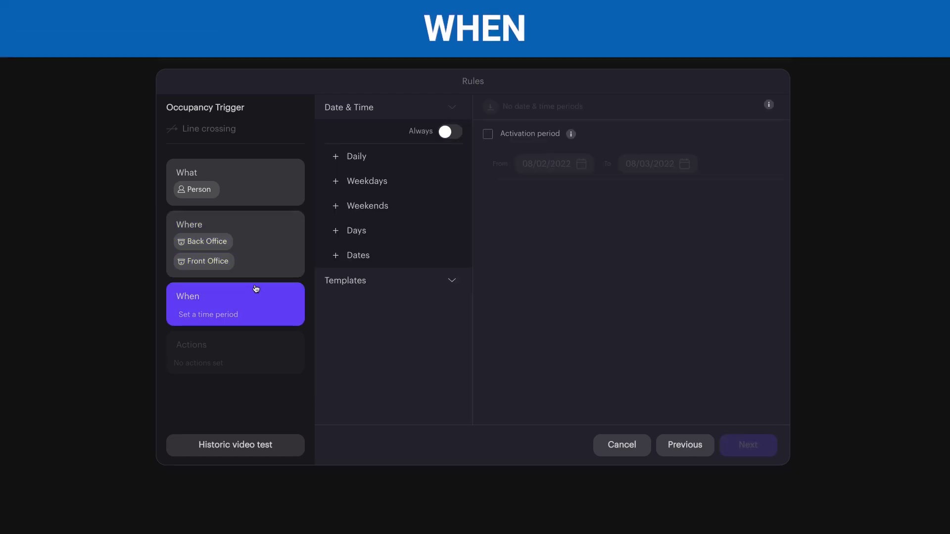
pyautogui.click(366, 183)
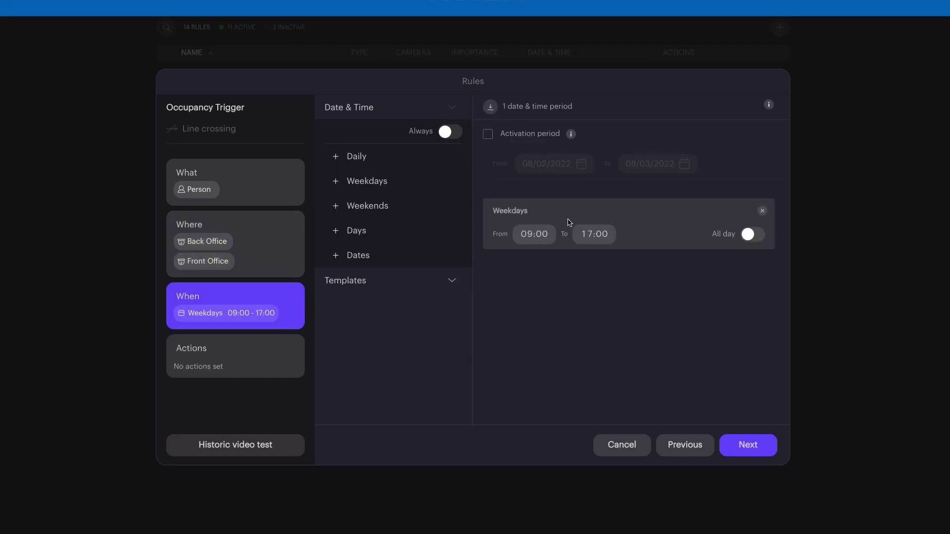
pyautogui.click(449, 134)
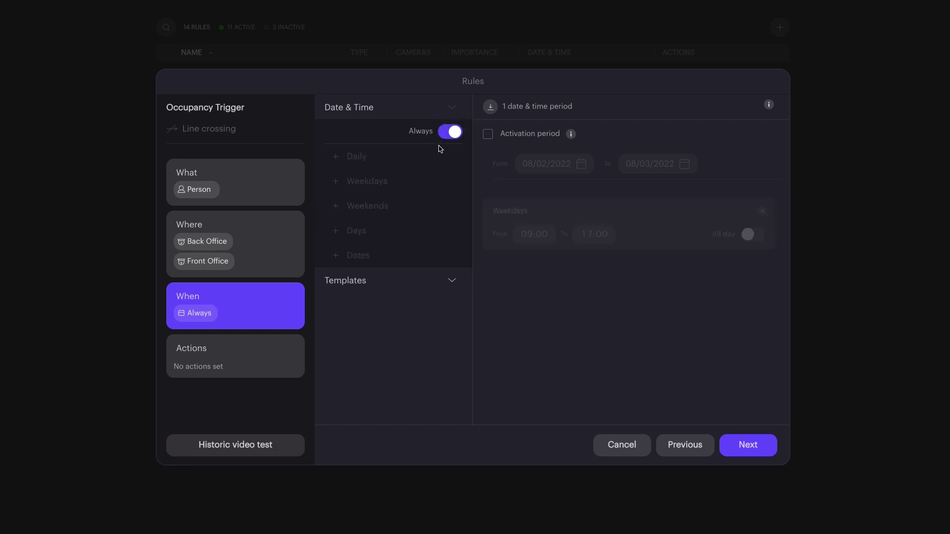
pyautogui.click(246, 356)
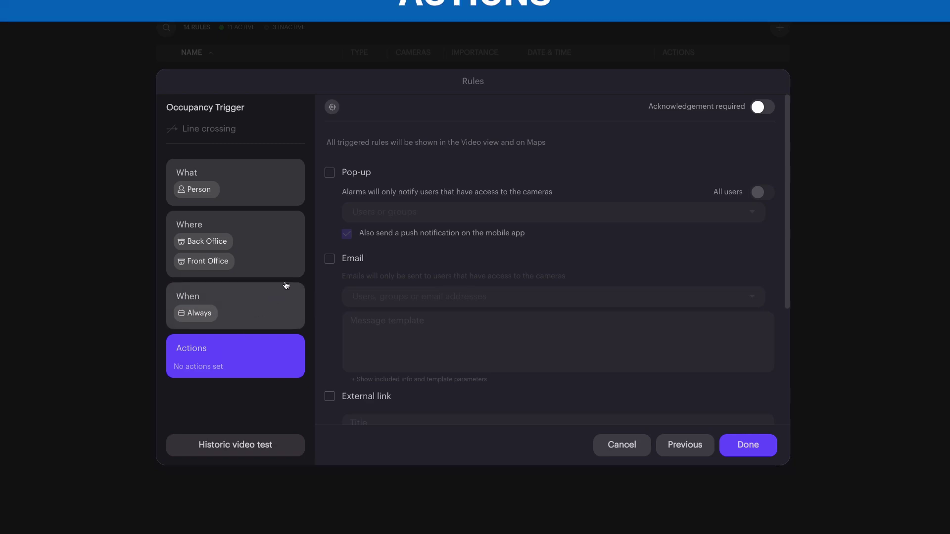
# - Enable Pop-up alerts and add the searched user as the recipient
pyautogui.click(330, 175)
pyautogui.click(377, 213)
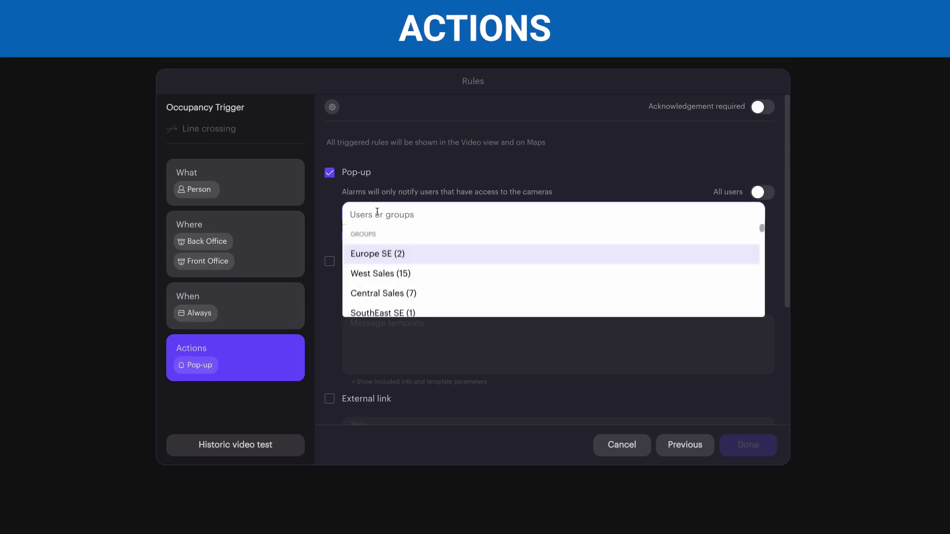
pyautogui.write('ava user')
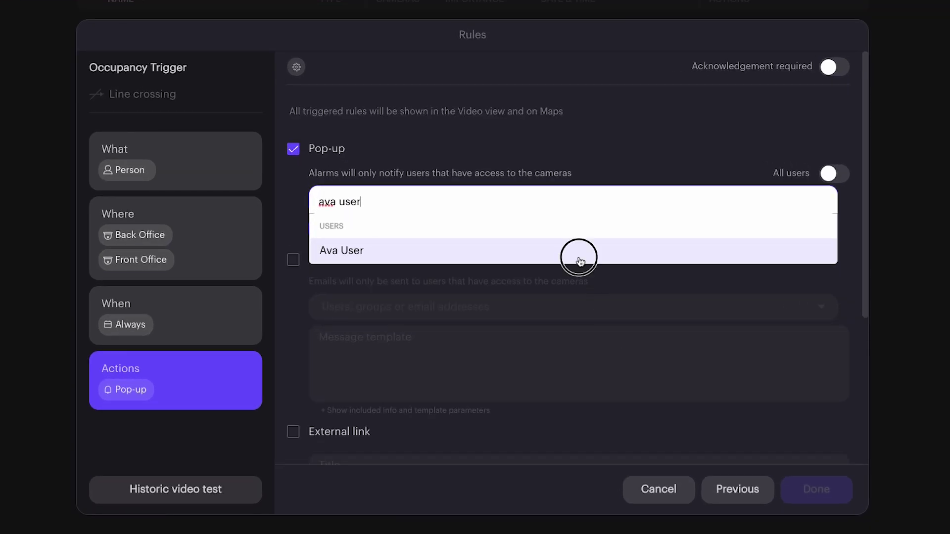
pyautogui.click(580, 262)
pyautogui.click(288, 238)
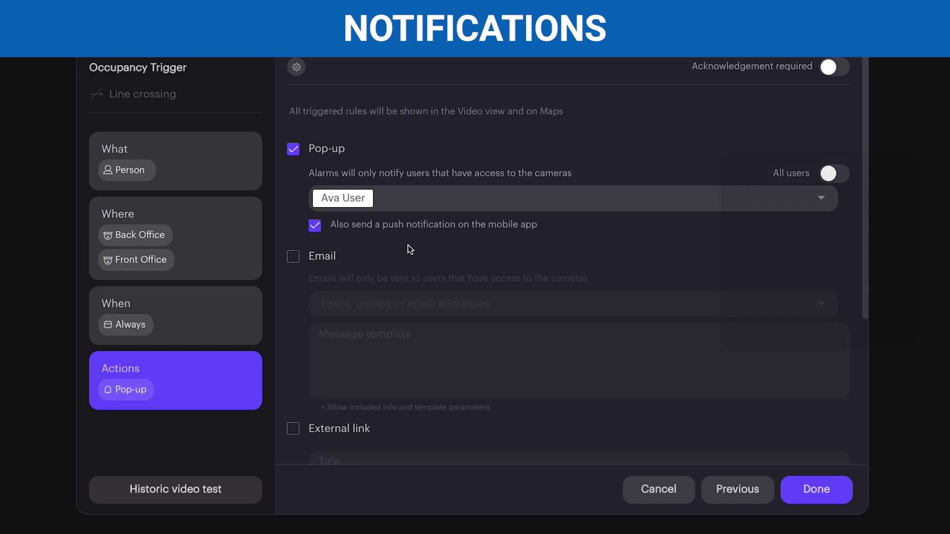
pyautogui.scroll(-2, 297, 314)
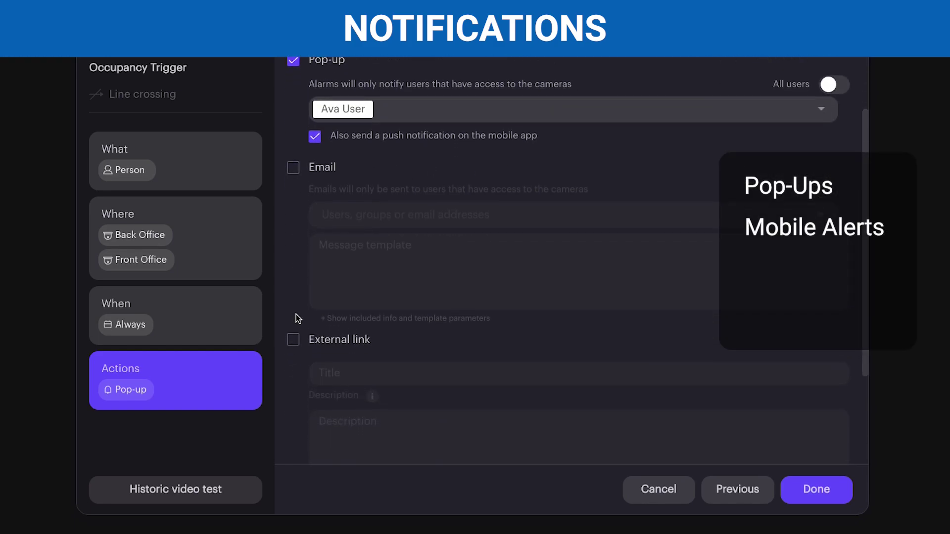
pyautogui.scroll(-2, 340, 280)
pyautogui.scroll(-2, 340, 279)
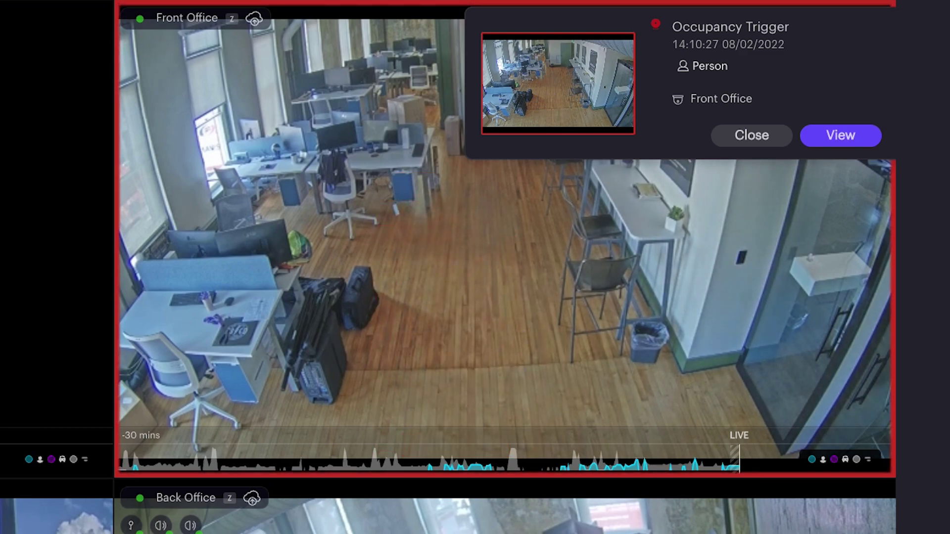
# - View the Occupancy Trigger alert raised on the Front Office camera
pyautogui.click(814, 135)
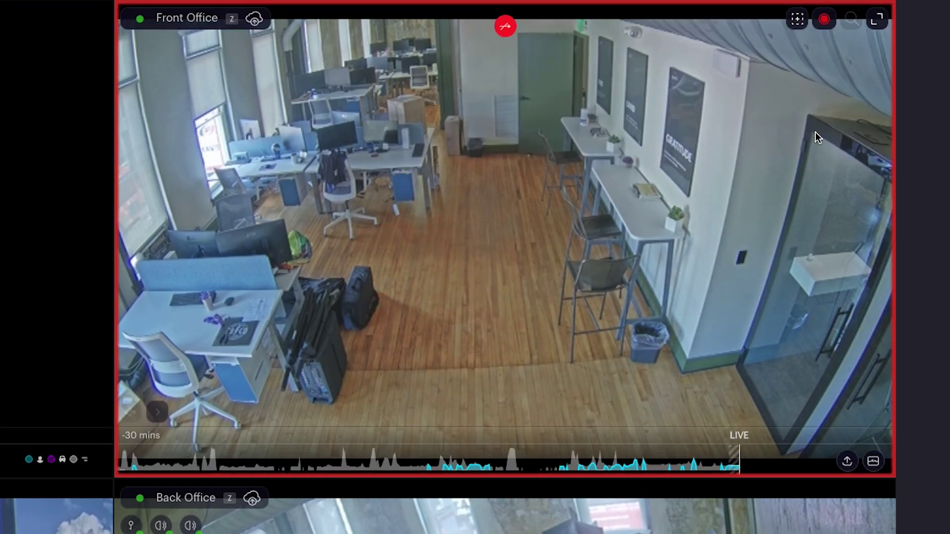